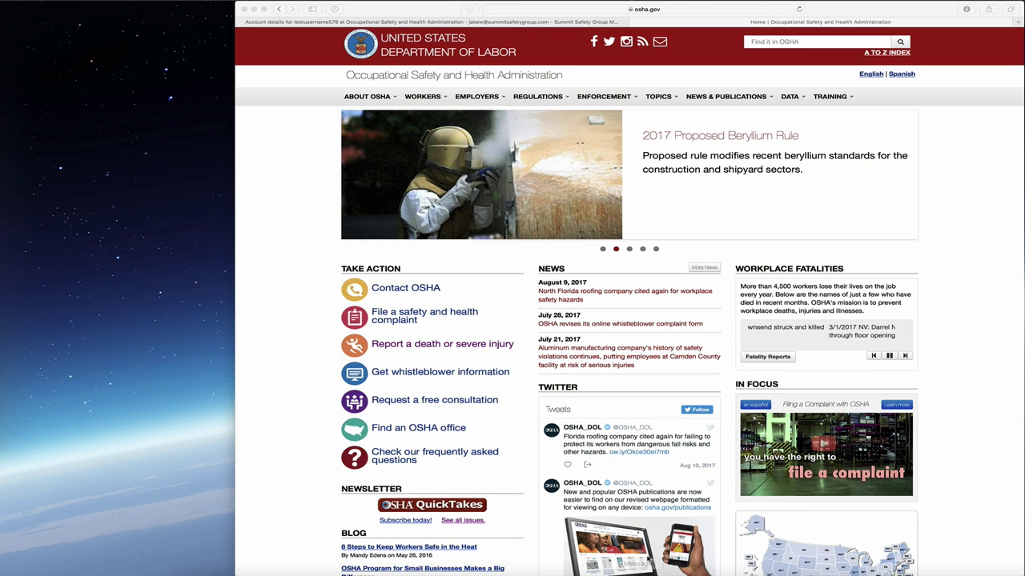
Show the homepage feature about electronic injury and illness report submissions and open its linked information page.
{"action": "left_click", "coordinate": [604, 251]}
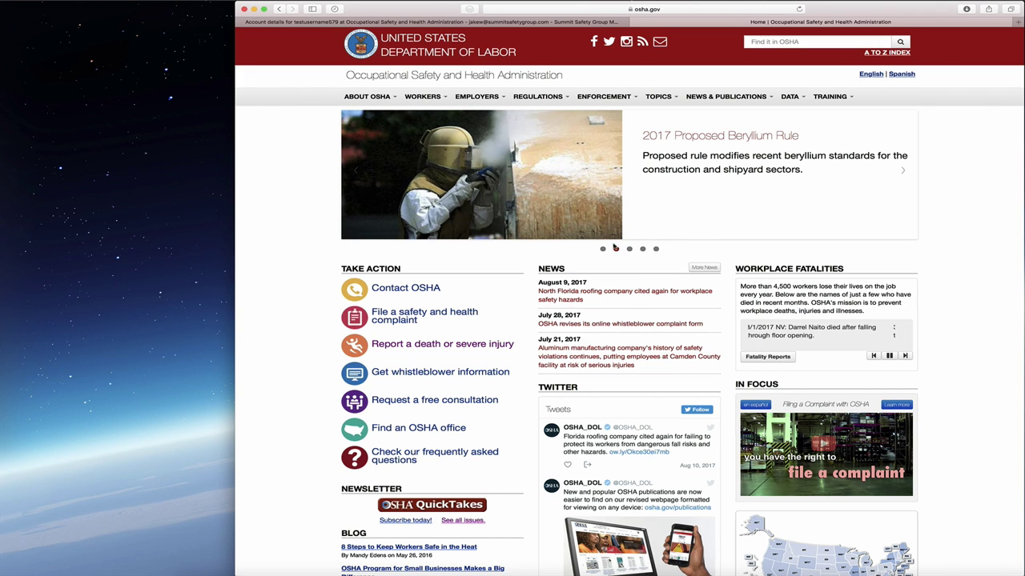
{"action": "left_click", "coordinate": [602, 249]}
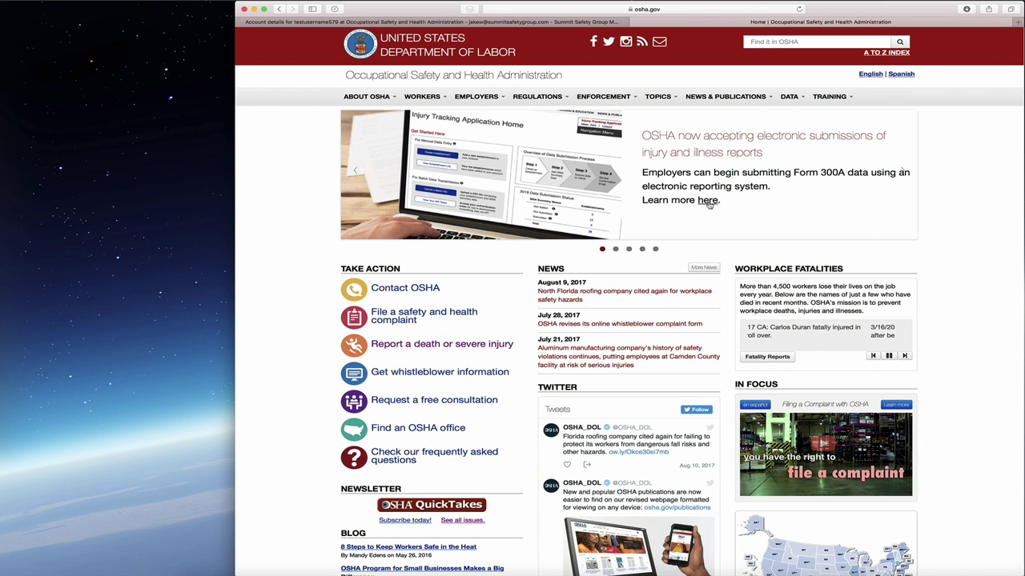
{"action": "left_click", "coordinate": [708, 201]}
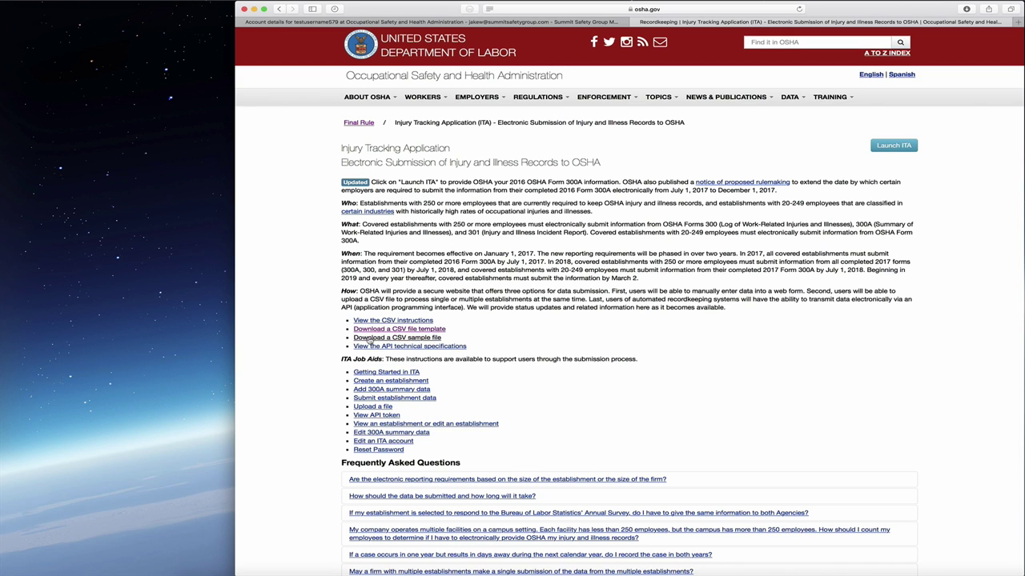
Launch the Injury Tracking Application and open the account creation form at its first name field.
{"action": "left_click", "coordinate": [368, 339]}
{"action": "left_click", "coordinate": [898, 148]}
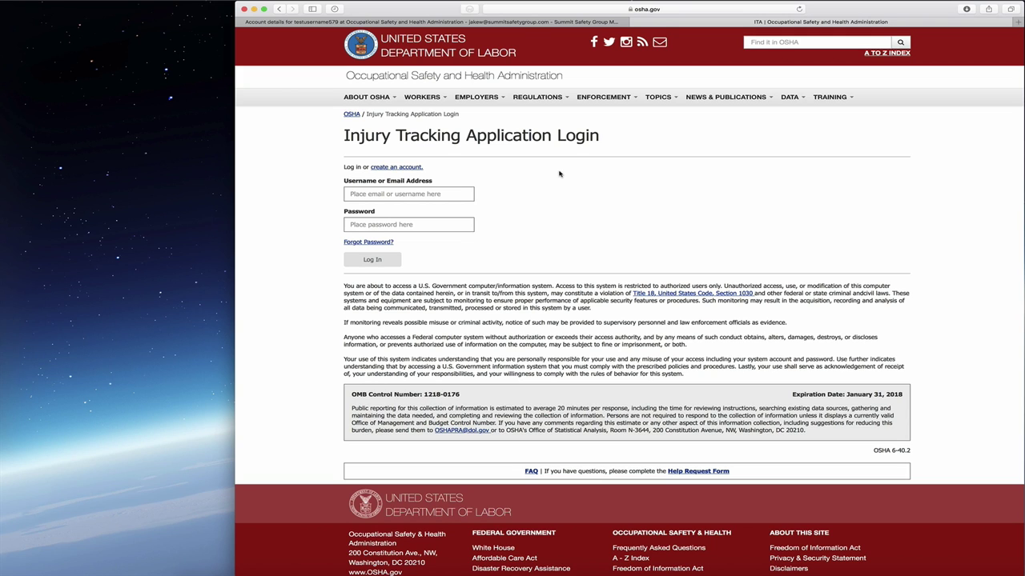
{"action": "left_click", "coordinate": [398, 168]}
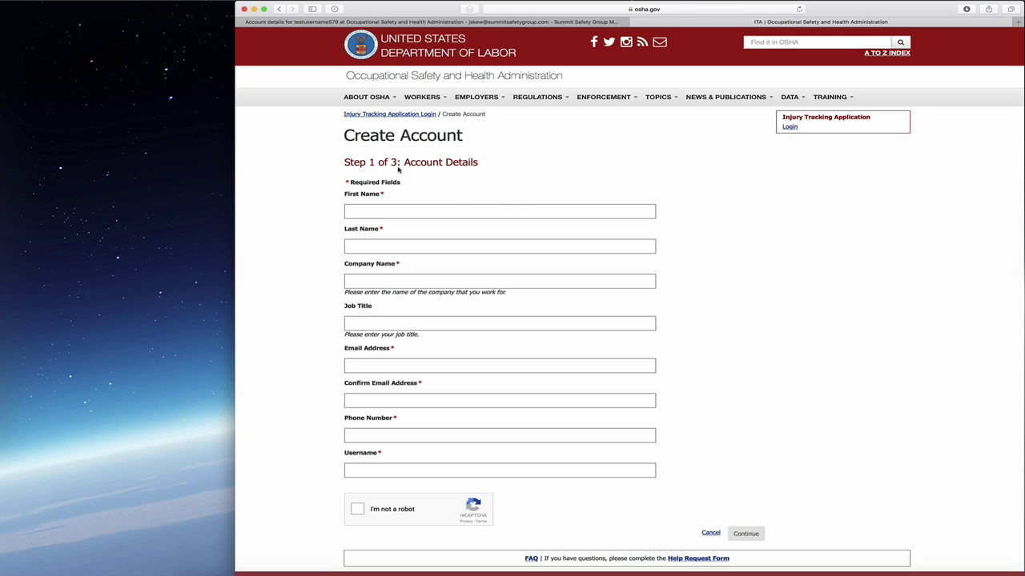
{"action": "left_click", "coordinate": [497, 210]}
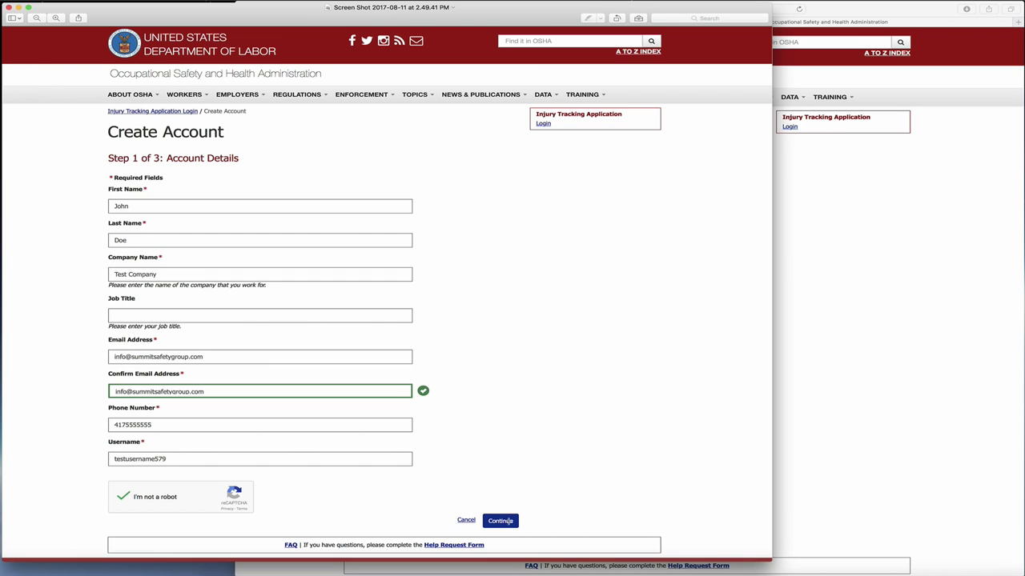
Review the saved screenshots of account details, terms and conditions, registration confirmation, confirmation email and password reset, closing each one.
{"action": "left_click", "coordinate": [8, 8]}
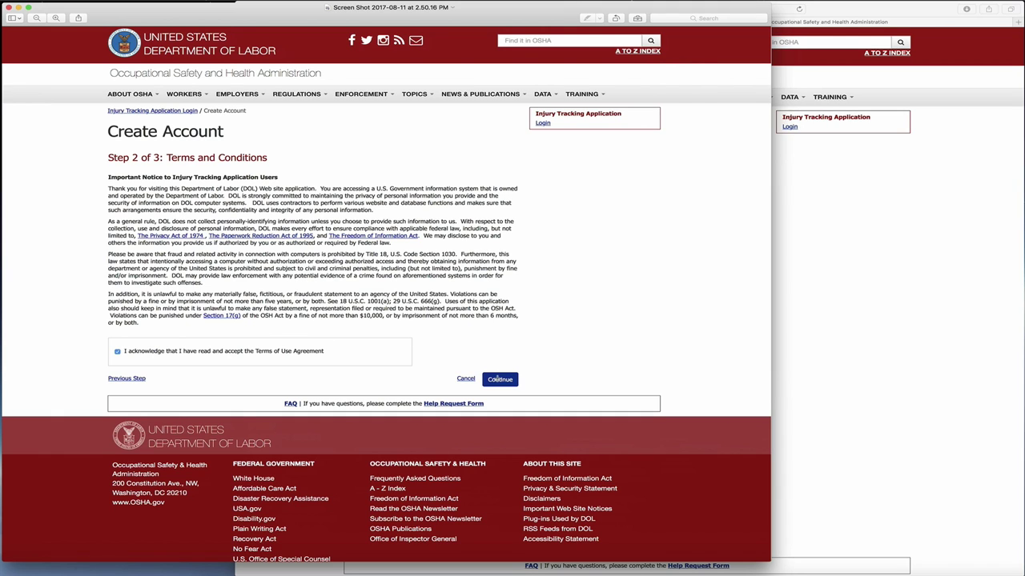
{"action": "left_click", "coordinate": [499, 380]}
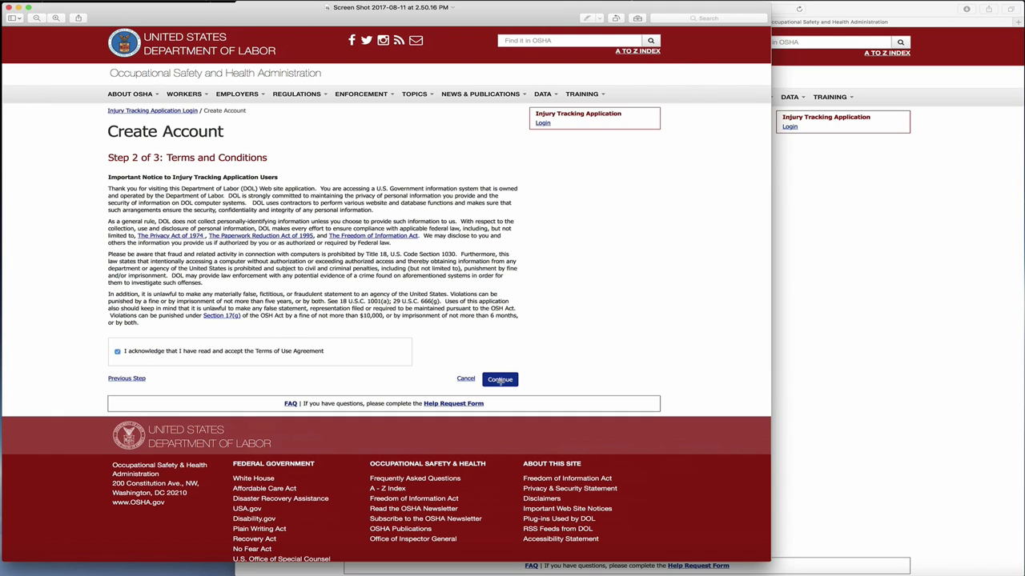
{"action": "left_click", "coordinate": [8, 7]}
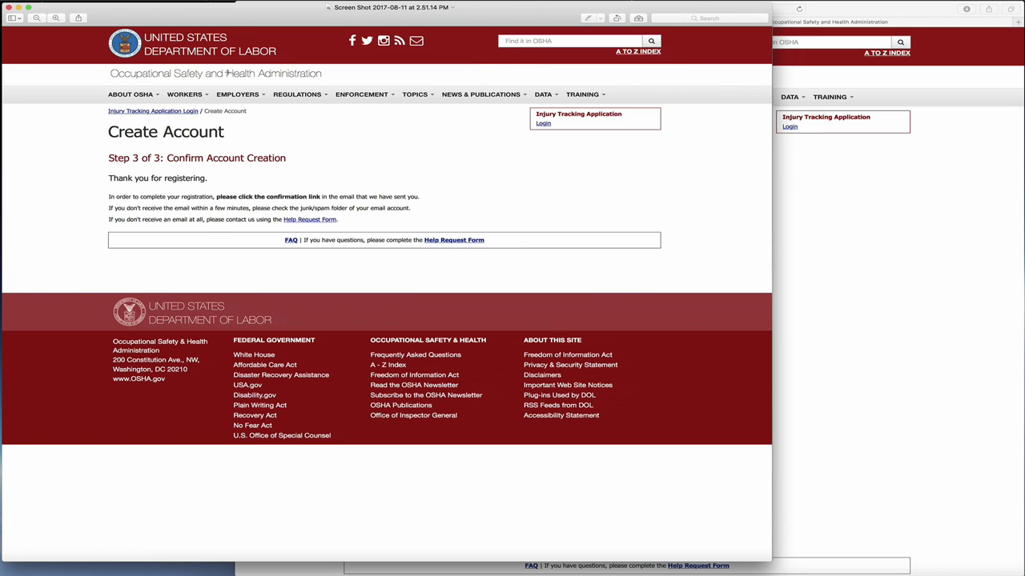
{"action": "left_click", "coordinate": [9, 8]}
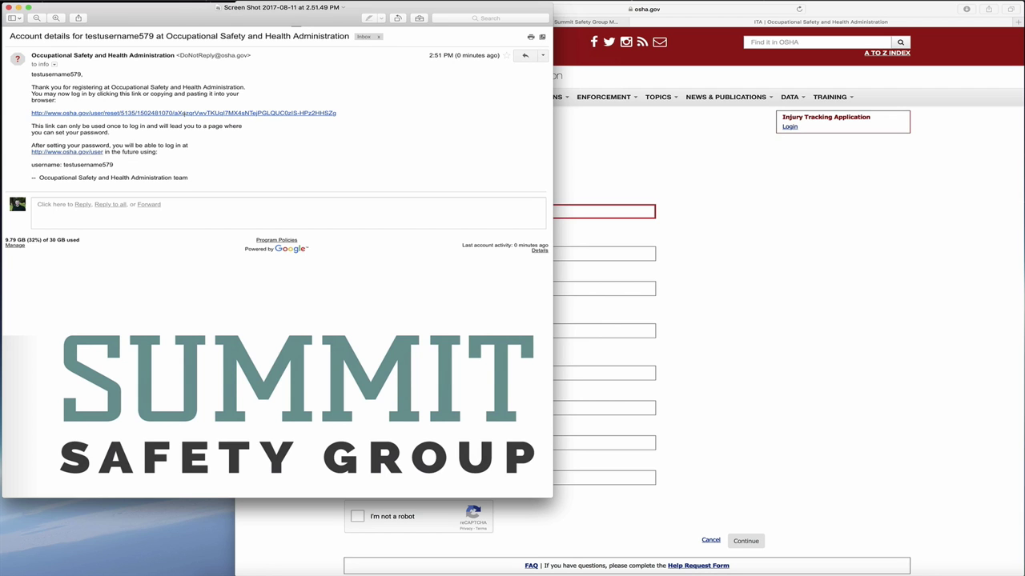
{"action": "left_click", "coordinate": [9, 8]}
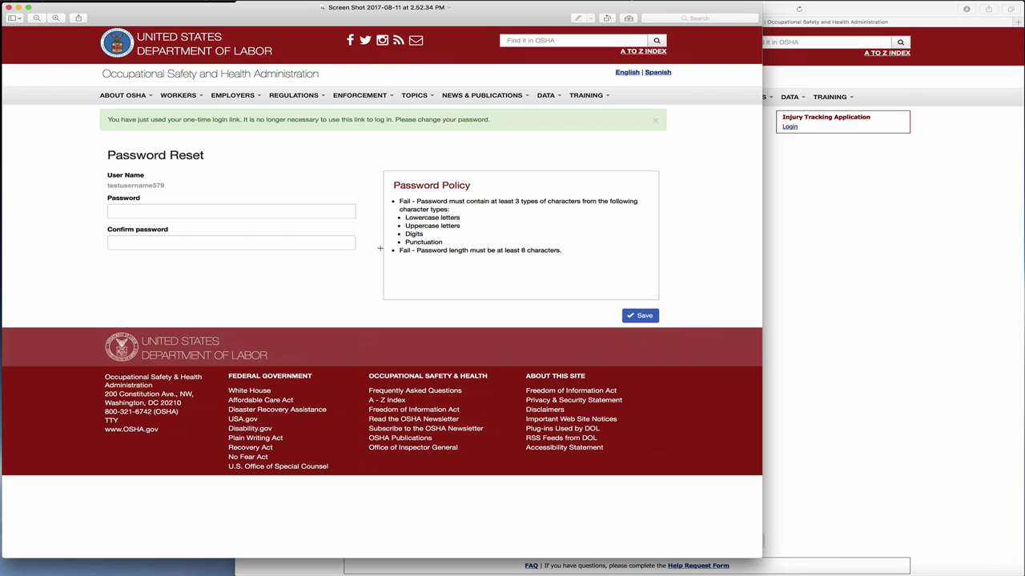
{"action": "left_click", "coordinate": [8, 8]}
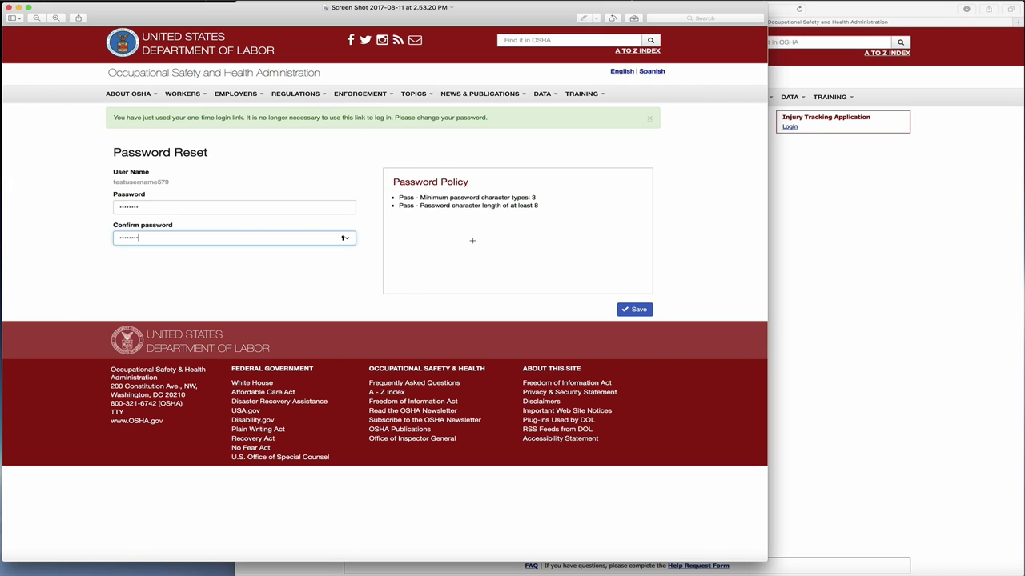
{"action": "left_click", "coordinate": [9, 7]}
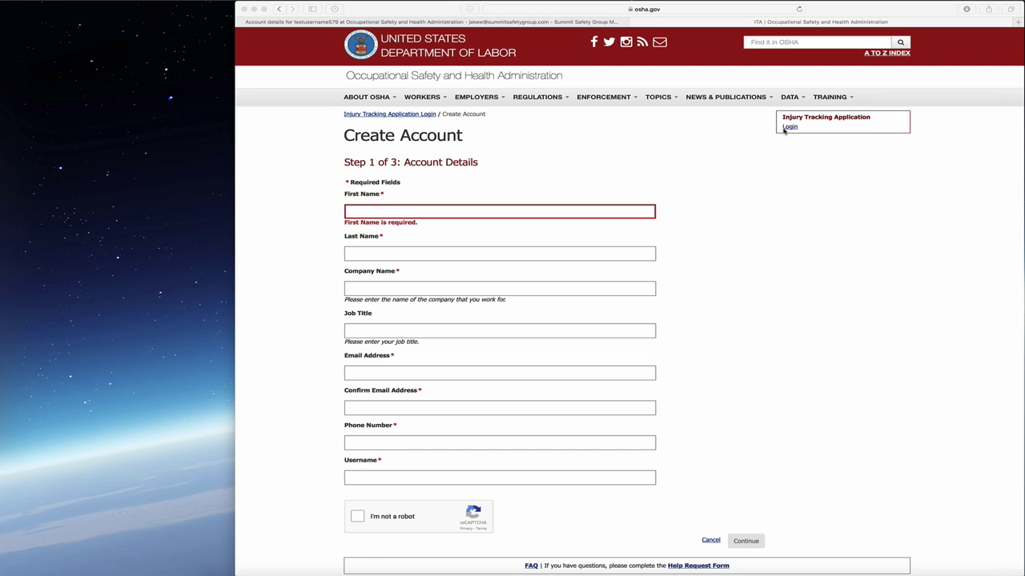
Open the Injury Tracking Application login page and enter the account username.
{"action": "left_click", "coordinate": [790, 24]}
{"action": "mouse_move", "coordinate": [767, 115]}
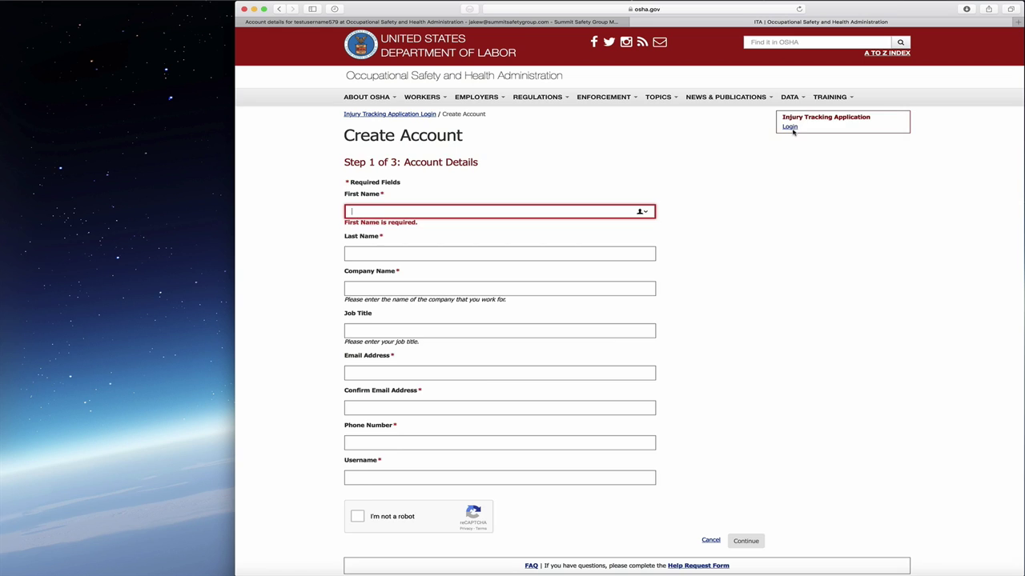
{"action": "left_click", "coordinate": [793, 130]}
{"action": "left_click", "coordinate": [408, 195]}
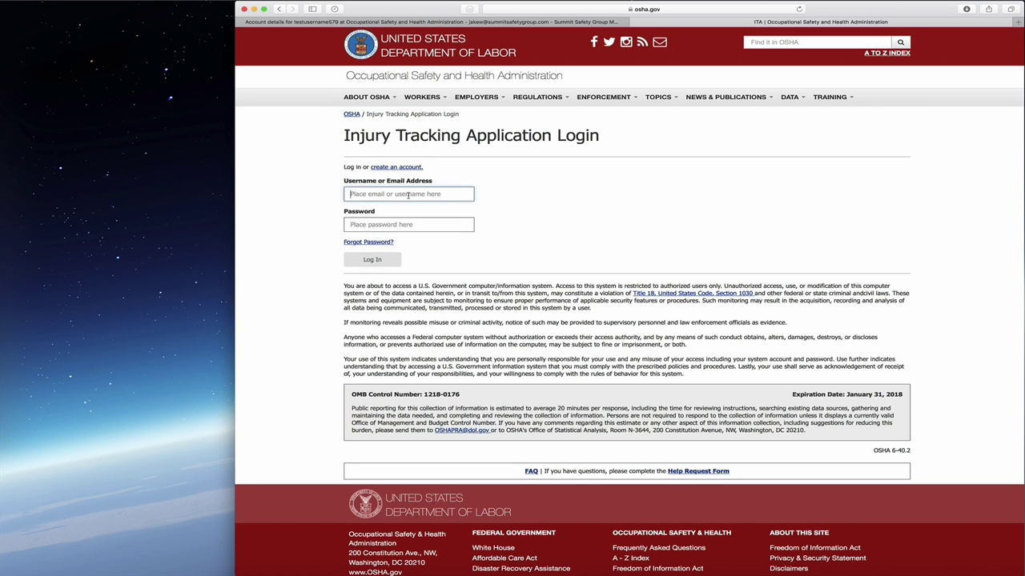
{"action": "type", "text": "test"}
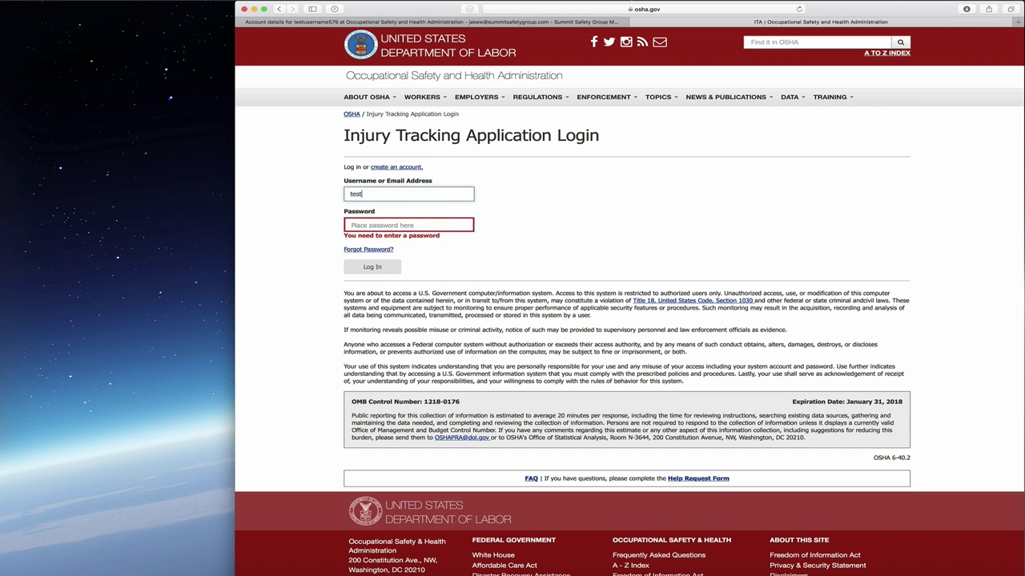
{"action": "type", "text": "username579"}
Enter the account password, log in and decline saving the password in the browser.
{"action": "left_click", "coordinate": [409, 225]}
{"action": "type", "text": "***"}
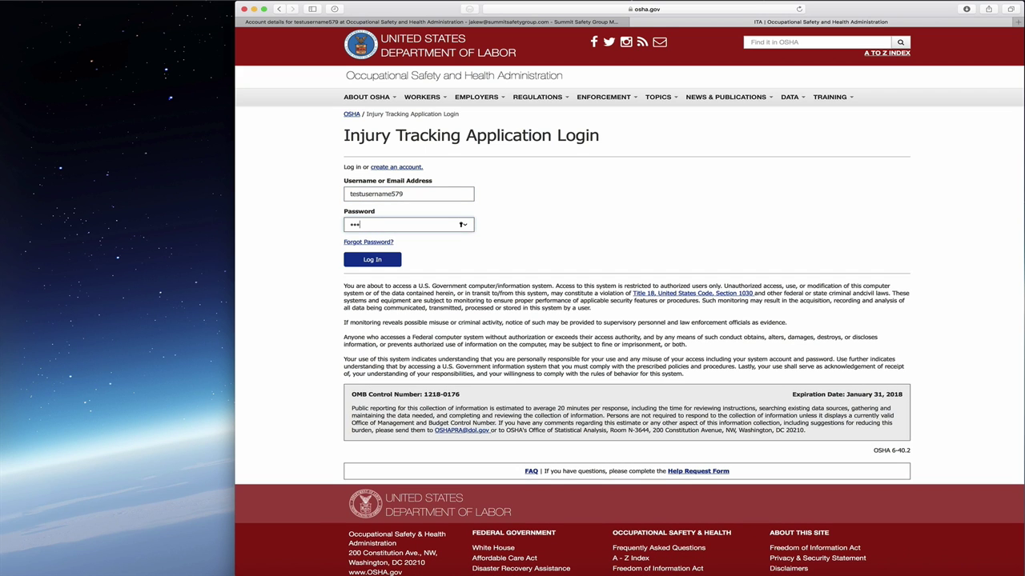
{"action": "type", "text": "*****"}
{"action": "left_click", "coordinate": [373, 260]}
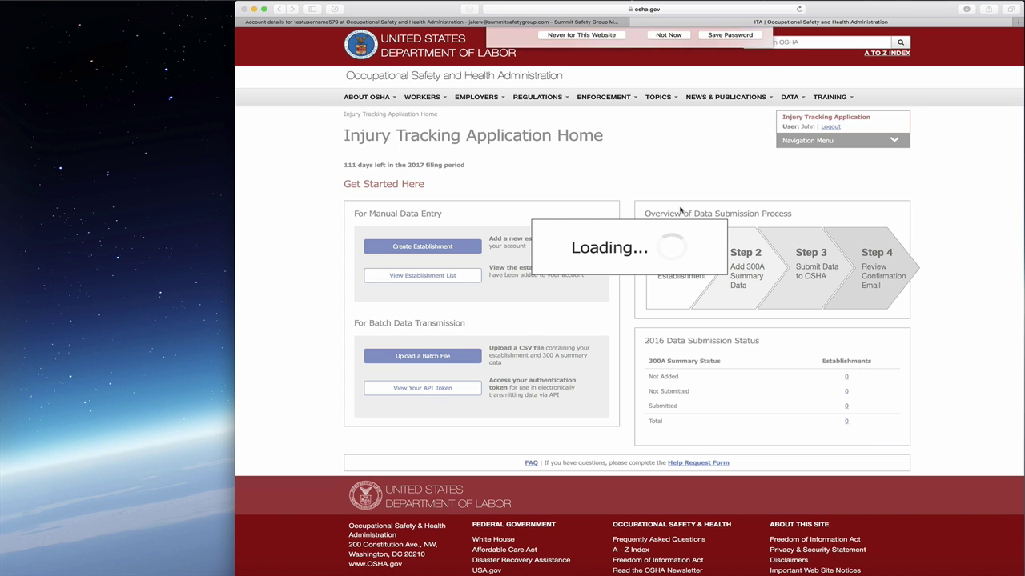
{"action": "left_click", "coordinate": [677, 71]}
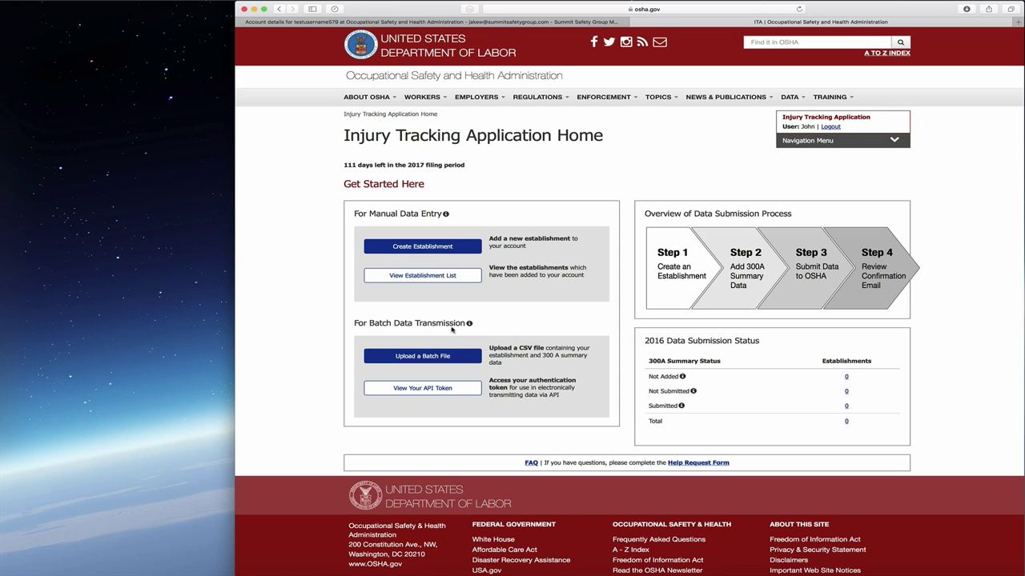
Examine the data entry method hints and the CSV sample for batch file uploads, and return to the application home page.
{"action": "mouse_move", "coordinate": [470, 325]}
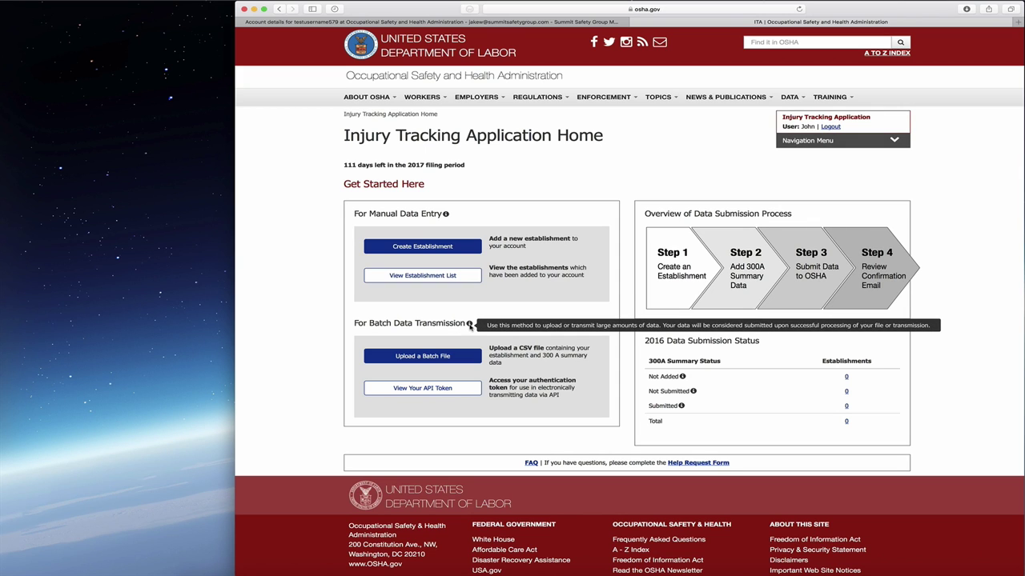
{"action": "mouse_move", "coordinate": [446, 214]}
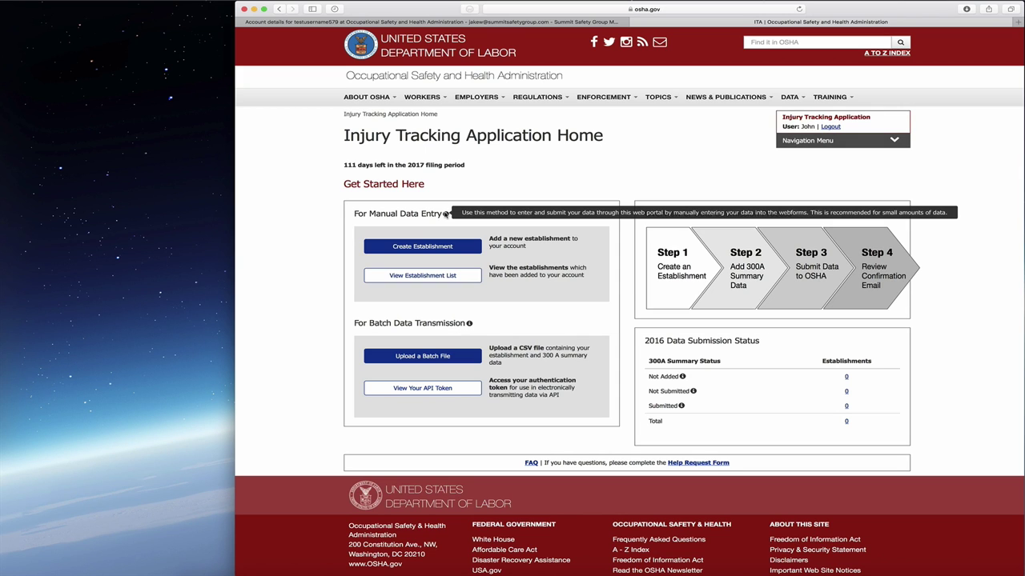
{"action": "left_click", "coordinate": [436, 358]}
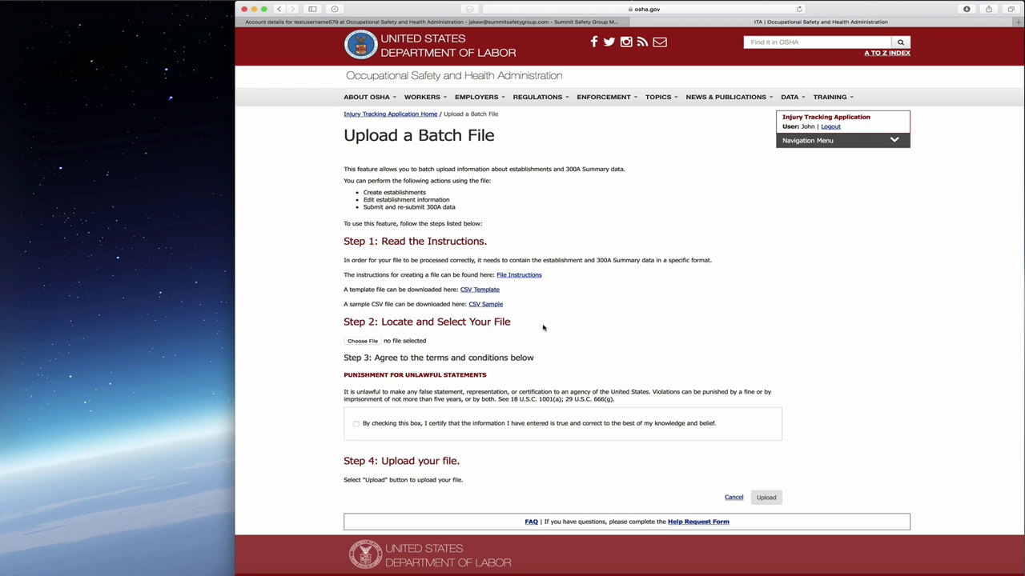
{"action": "left_click", "coordinate": [484, 304]}
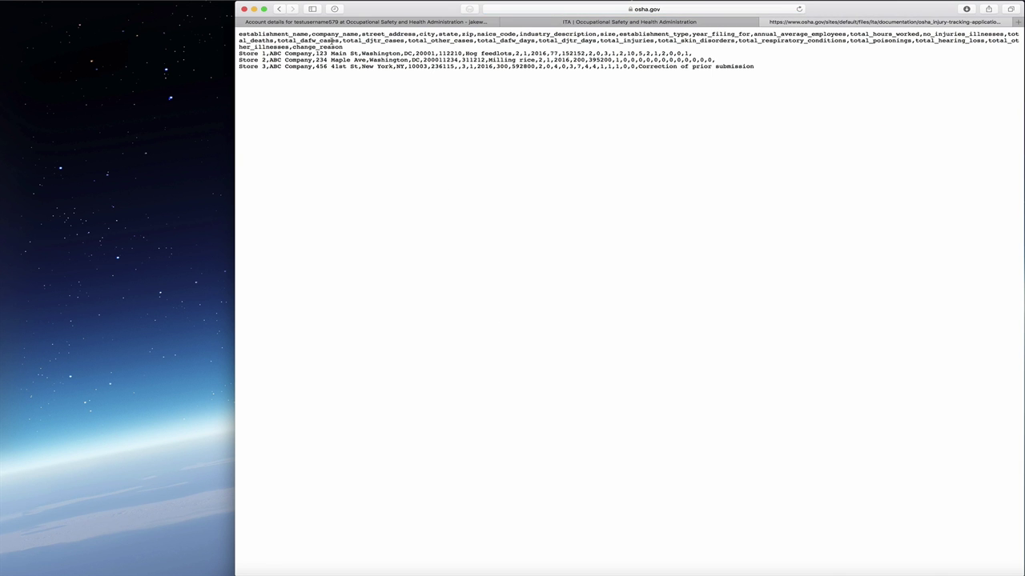
{"action": "left_click", "coordinate": [278, 9]}
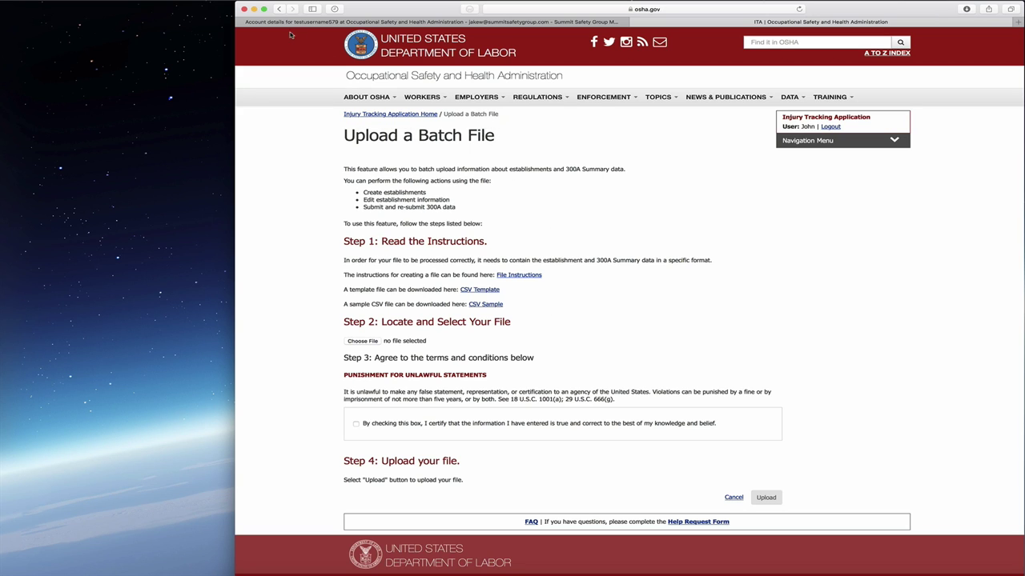
{"action": "left_click", "coordinate": [278, 9]}
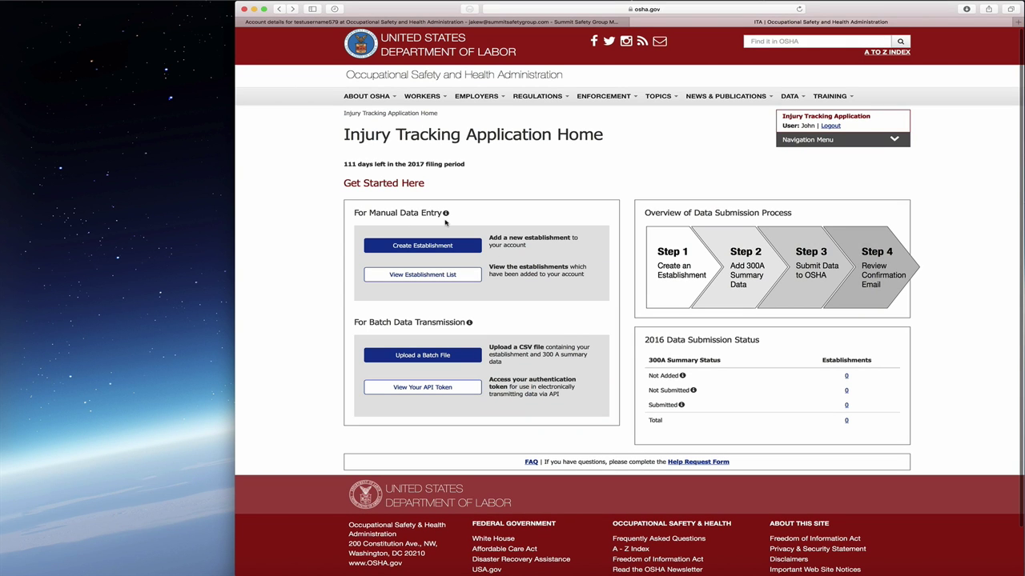
Open the Create Establishment form and check the hints for the establishment name and NAICS industry code.
{"action": "mouse_move", "coordinate": [446, 213]}
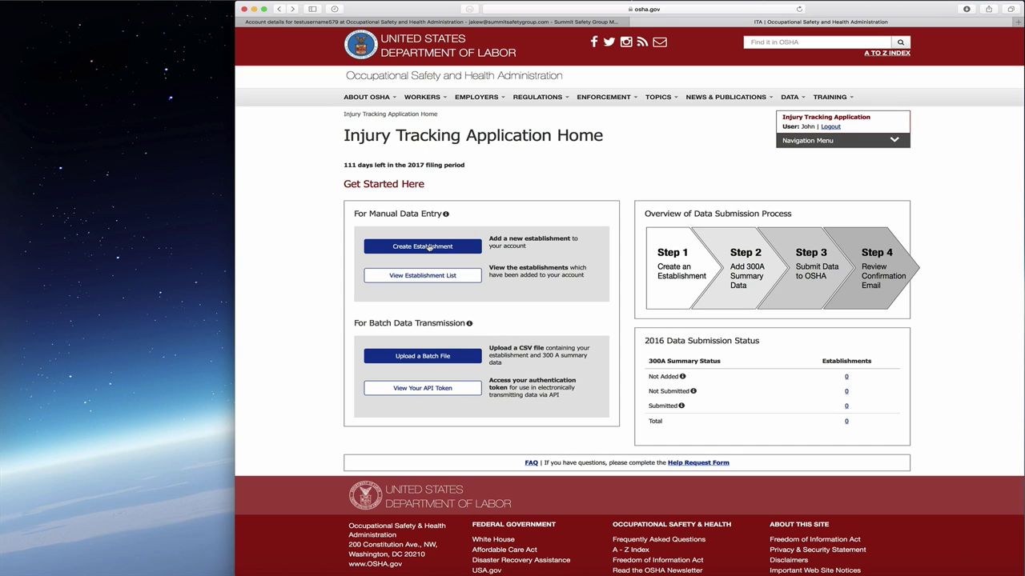
{"action": "left_click", "coordinate": [428, 248]}
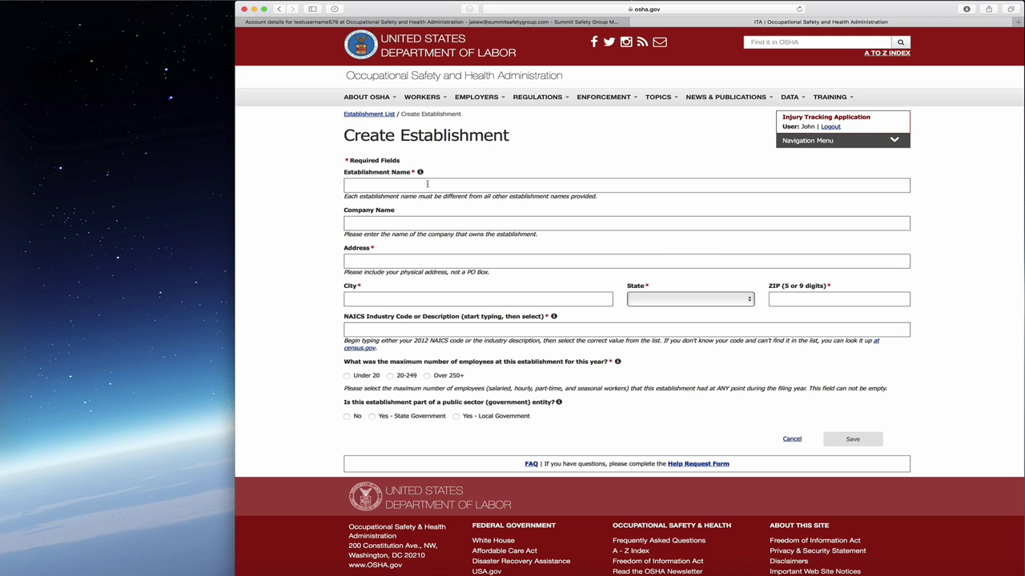
{"action": "mouse_move", "coordinate": [420, 173]}
{"action": "mouse_move", "coordinate": [554, 318]}
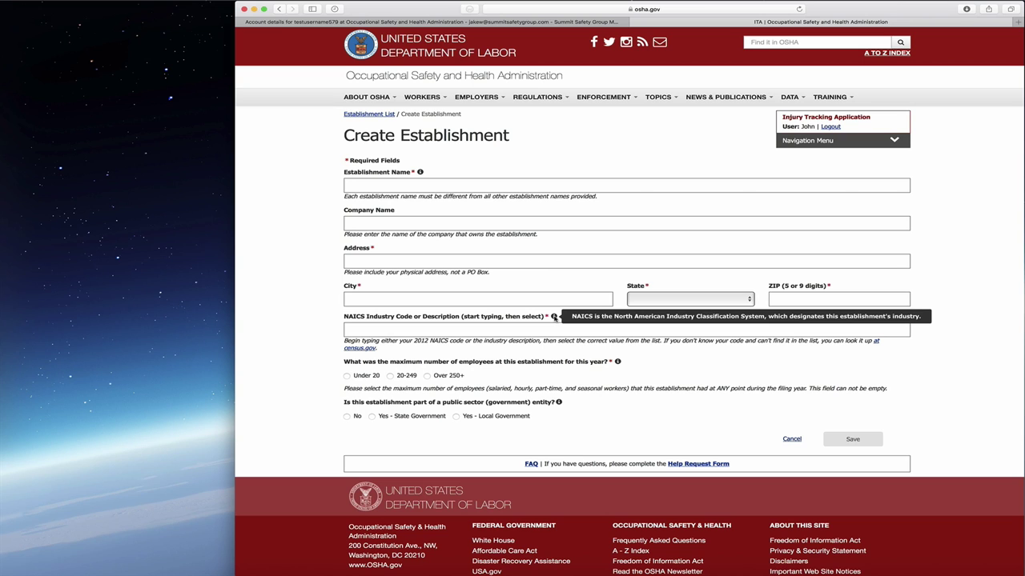
Look up NAICS industry codes starting with 23, browse the suggestions and clear the search text.
{"action": "left_click", "coordinate": [494, 328]}
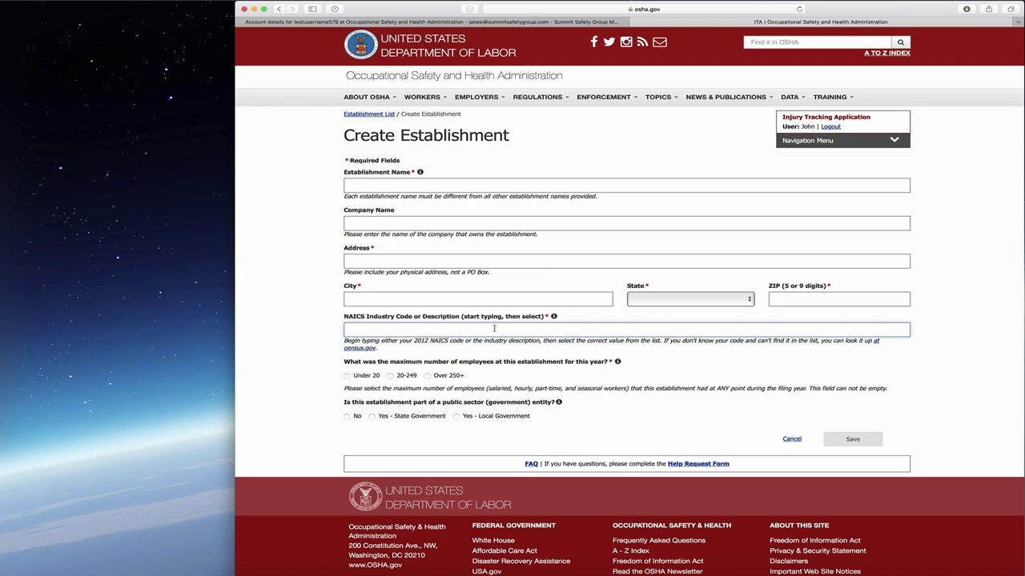
{"action": "type", "text": "23"}
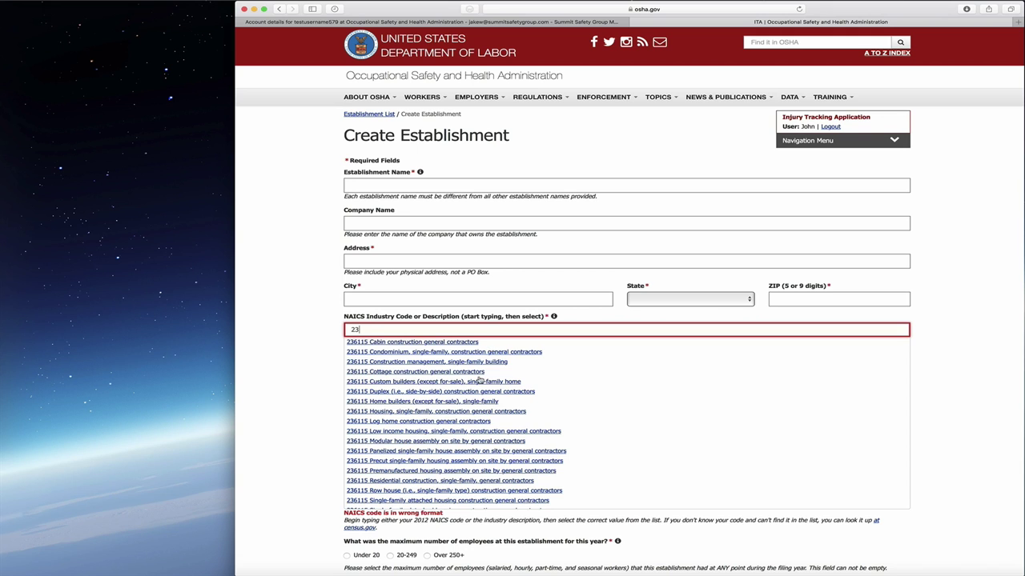
{"action": "scroll", "coordinate": [478, 379], "scroll_direction": "down", "scroll_amount": 5}
{"action": "scroll", "coordinate": [479, 379], "scroll_direction": "down", "scroll_amount": 5}
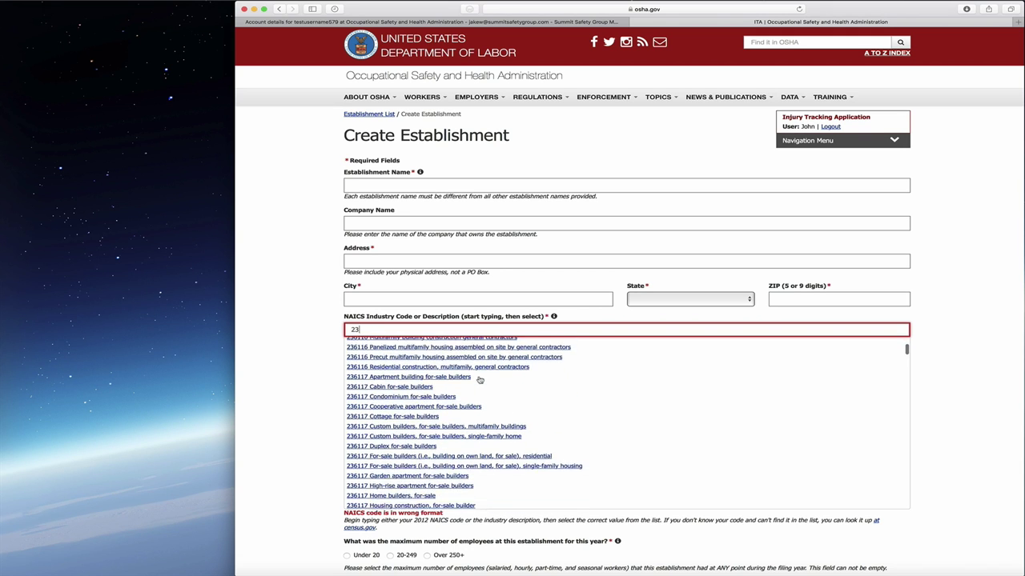
{"action": "scroll", "coordinate": [478, 379], "scroll_direction": "up", "scroll_amount": 10}
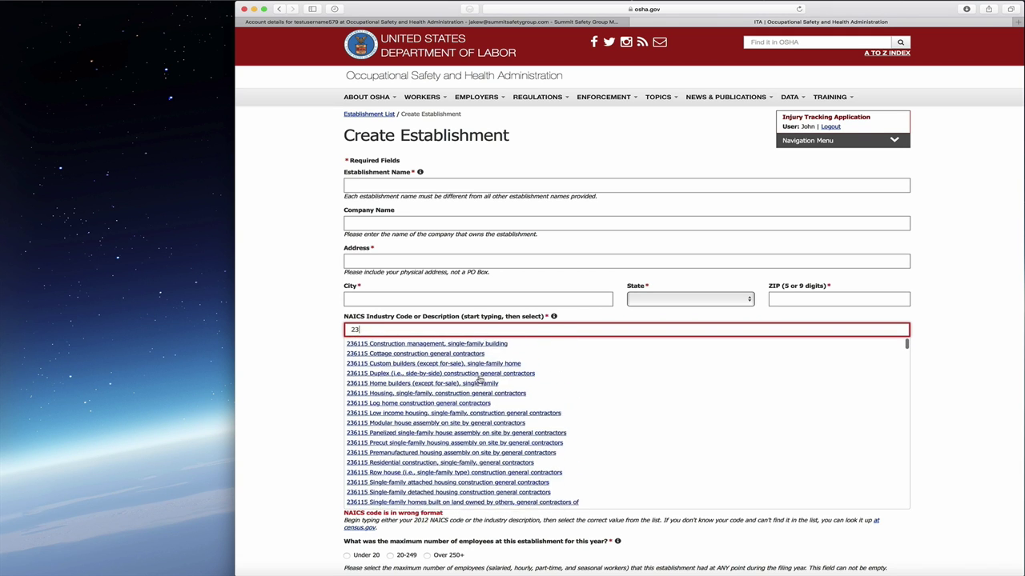
{"action": "key", "text": "BackSpace"}
{"action": "key", "text": "BackSpace"}
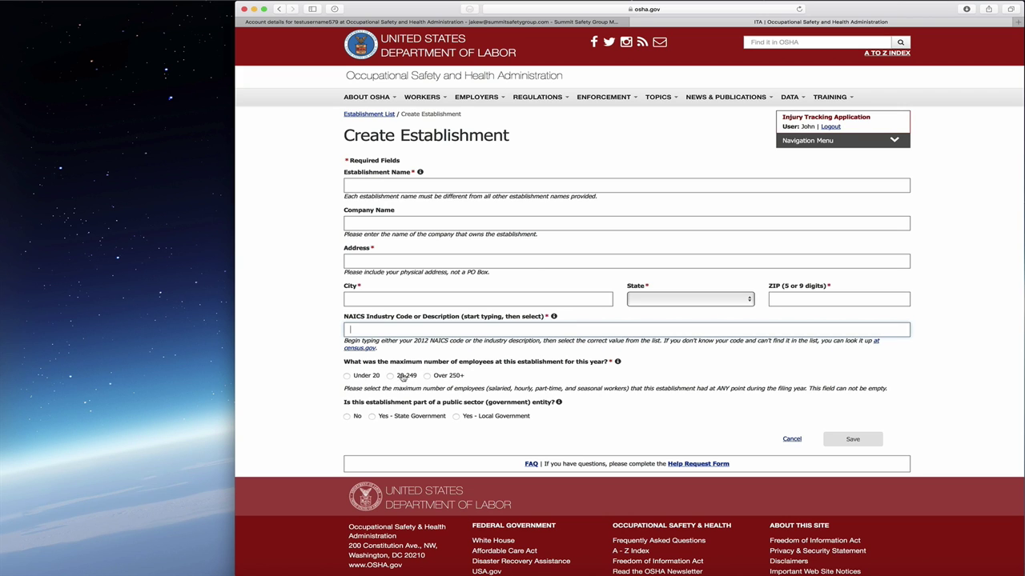
Set the establishment's maximum number of employees to 20-249 and its public sector status to No.
{"action": "left_click", "coordinate": [349, 380]}
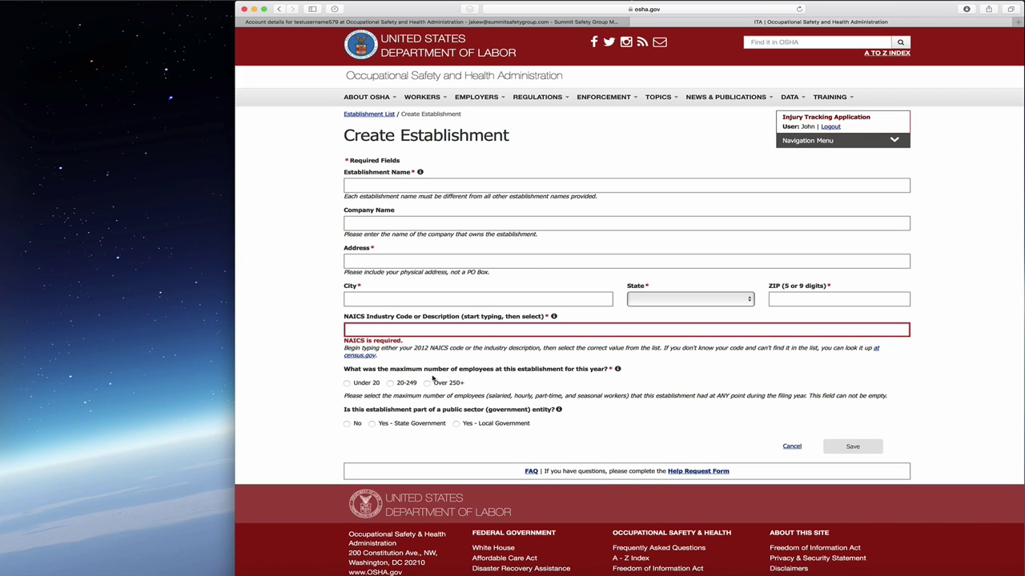
{"action": "left_click", "coordinate": [347, 384]}
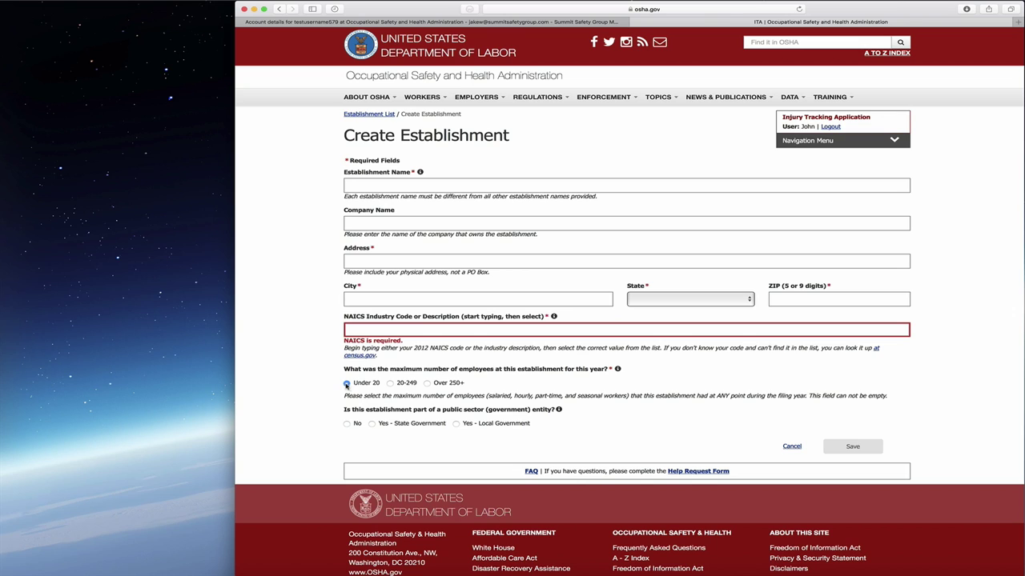
{"action": "left_click", "coordinate": [391, 384]}
{"action": "left_click", "coordinate": [347, 425]}
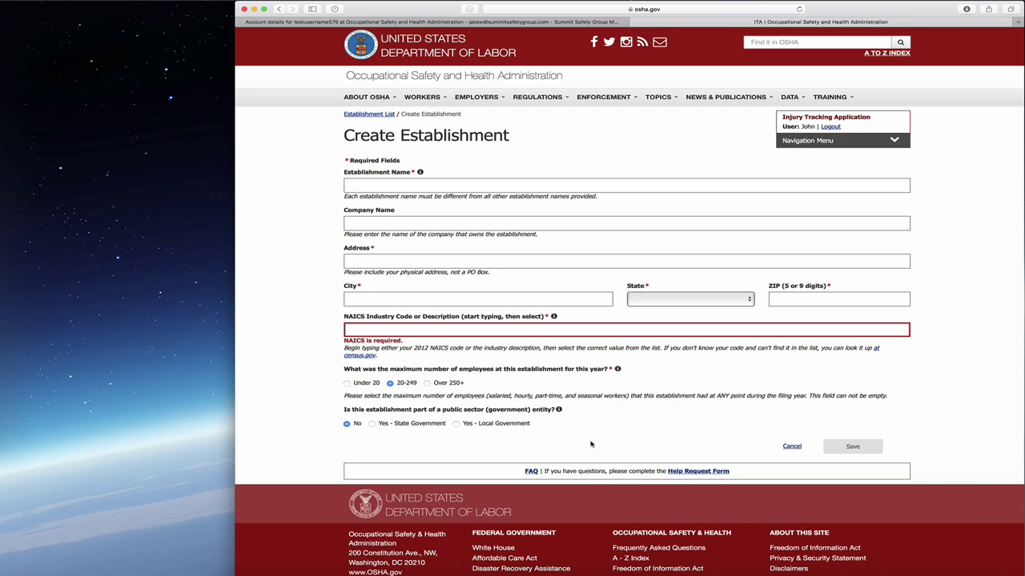